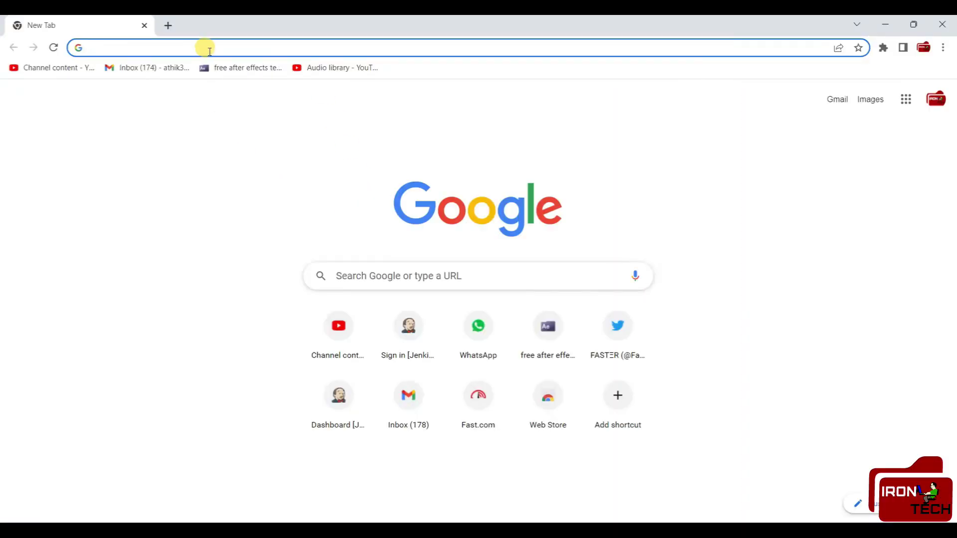
{"action": "left_click", "coordinate": [213, 47]}
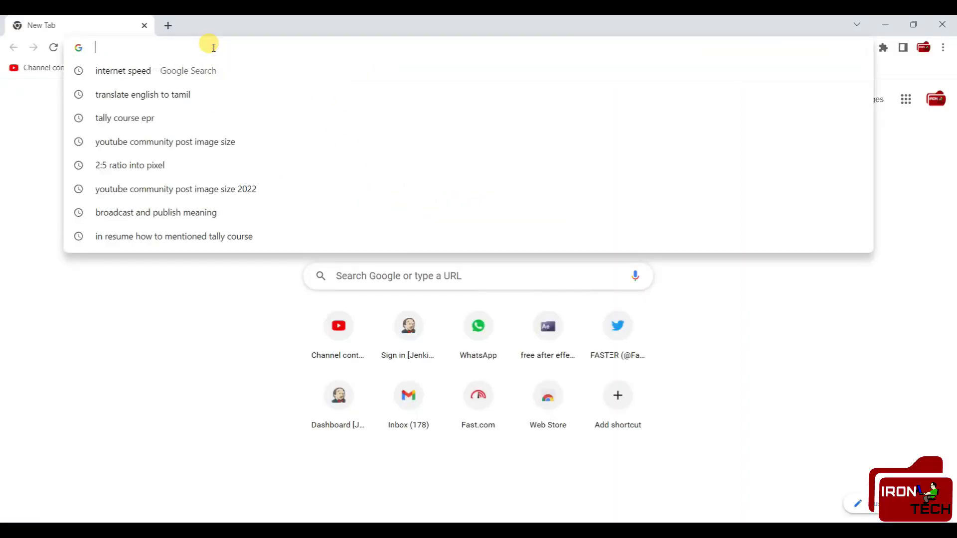
{"action": "type", "text": "htt"}
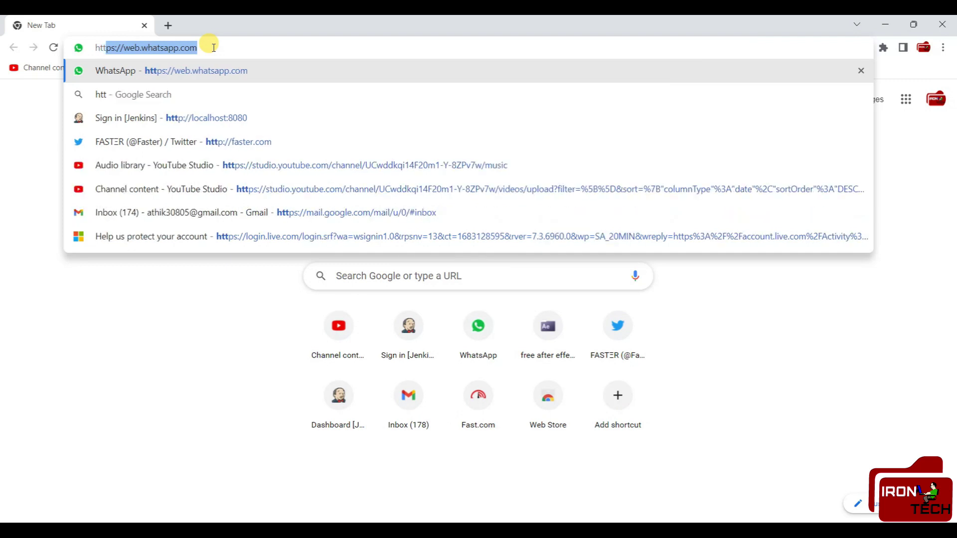
{"action": "type", "text": "t"}
{"action": "key", "text": "BackSpace"}
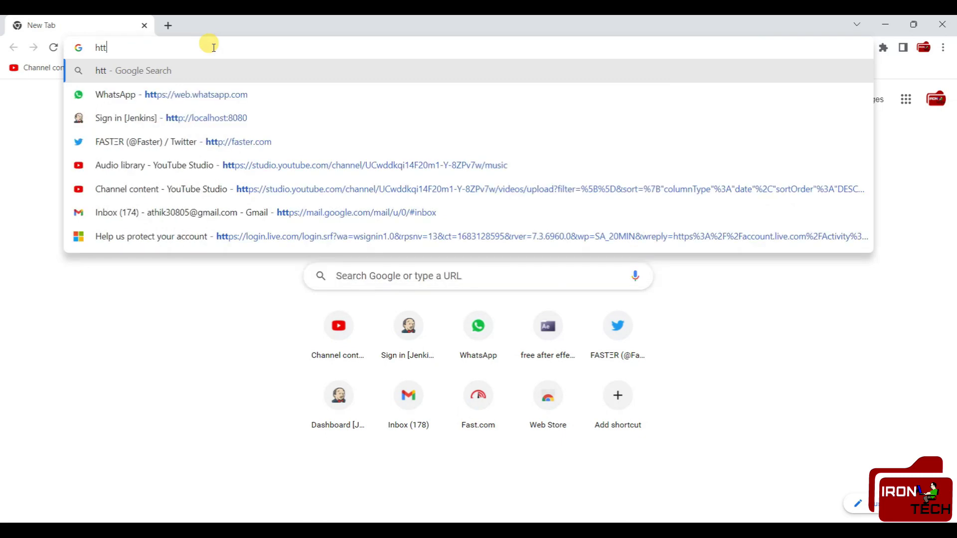
{"action": "type", "text": "p://"}
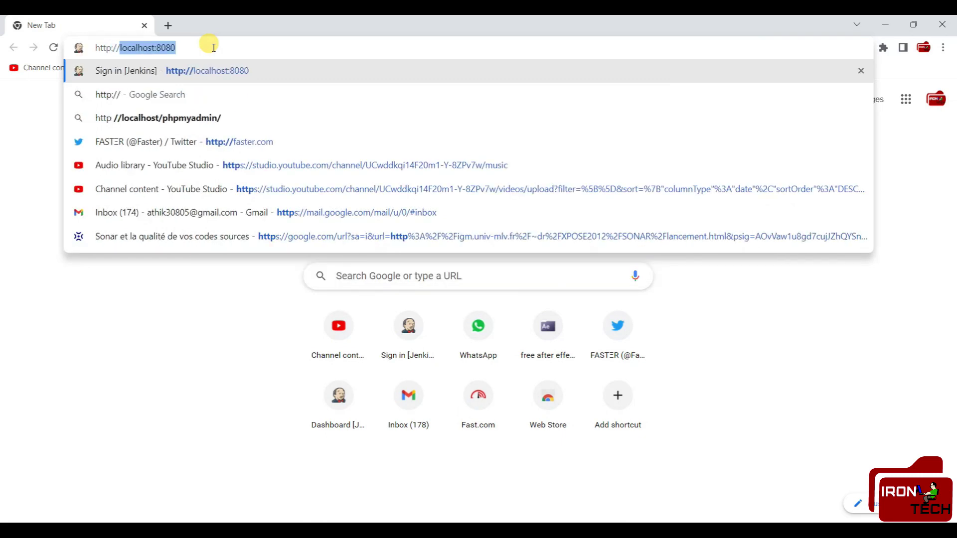
{"action": "key", "text": "Right"}
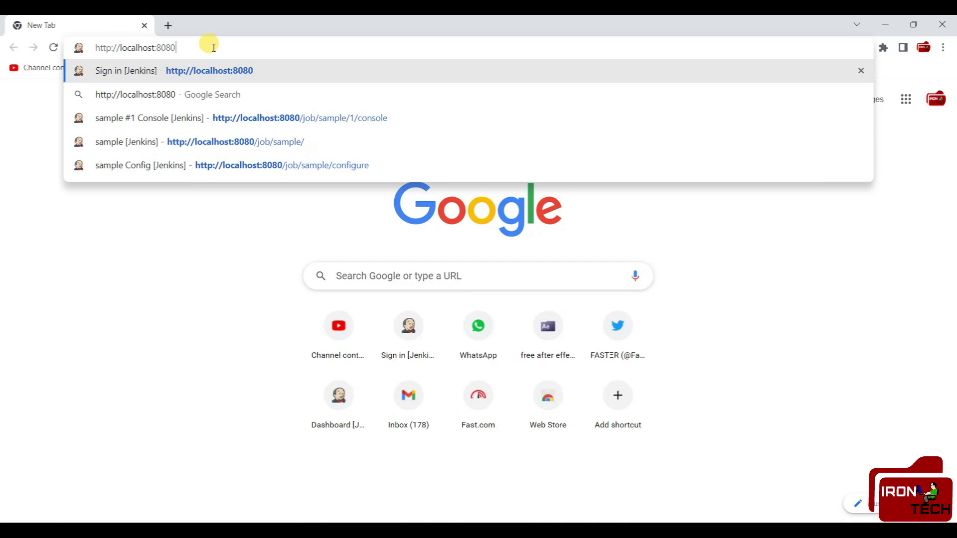
{"action": "key", "text": "Return"}
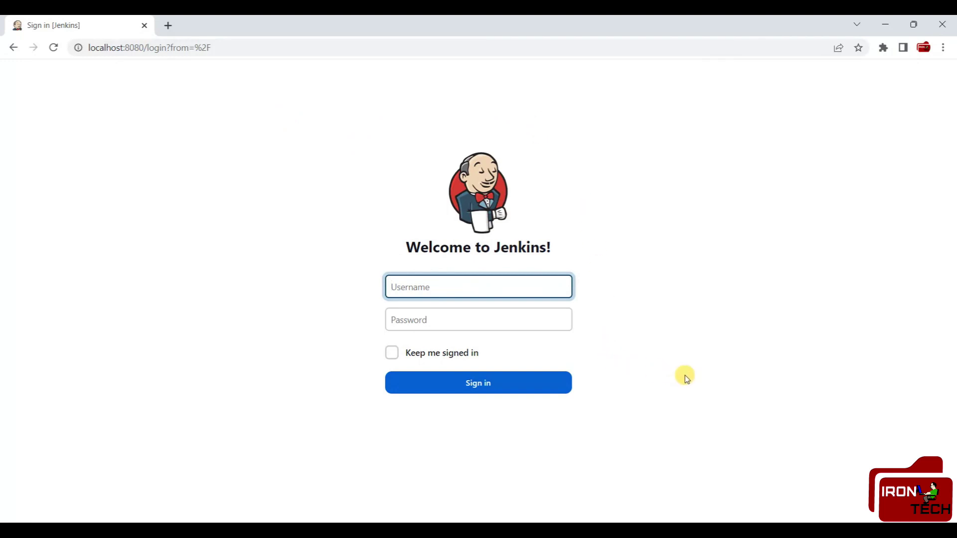
- Sign in to Jenkins with username admin and the account password
{"action": "type", "text": "admin"}
{"action": "key", "text": "Tab"}
{"action": "left_click", "coordinate": [500, 319]}
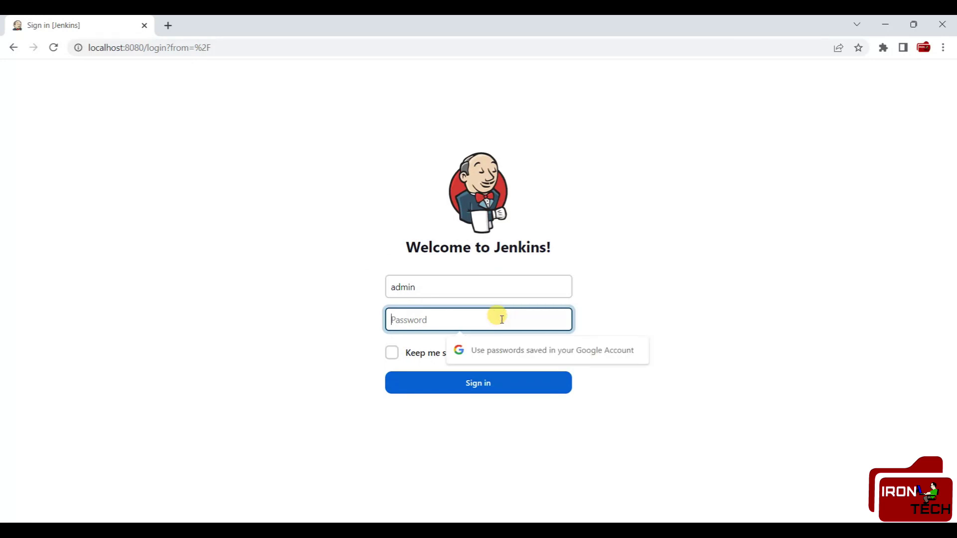
{"action": "key", "text": "ctrl+v"}
{"action": "left_click", "coordinate": [482, 383]}
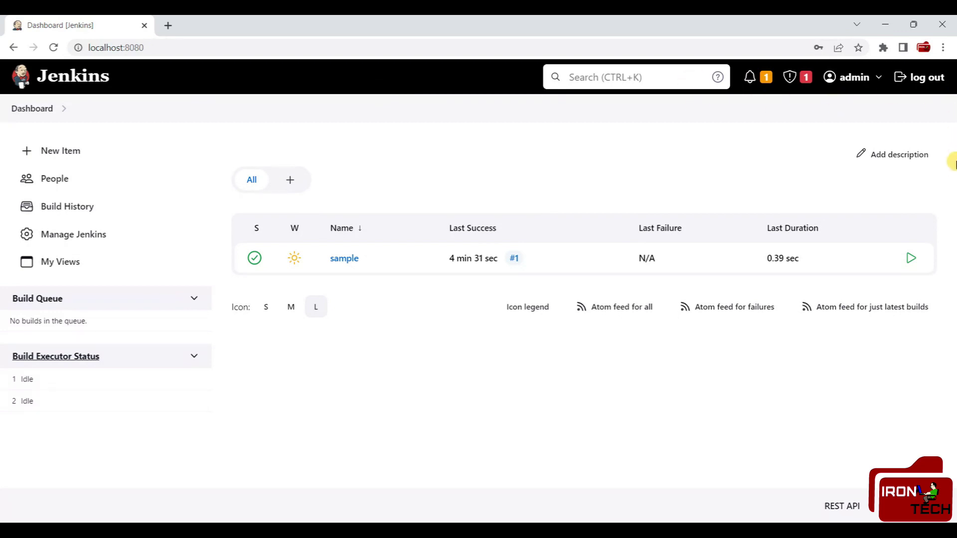
{"action": "left_click", "coordinate": [876, 80]}
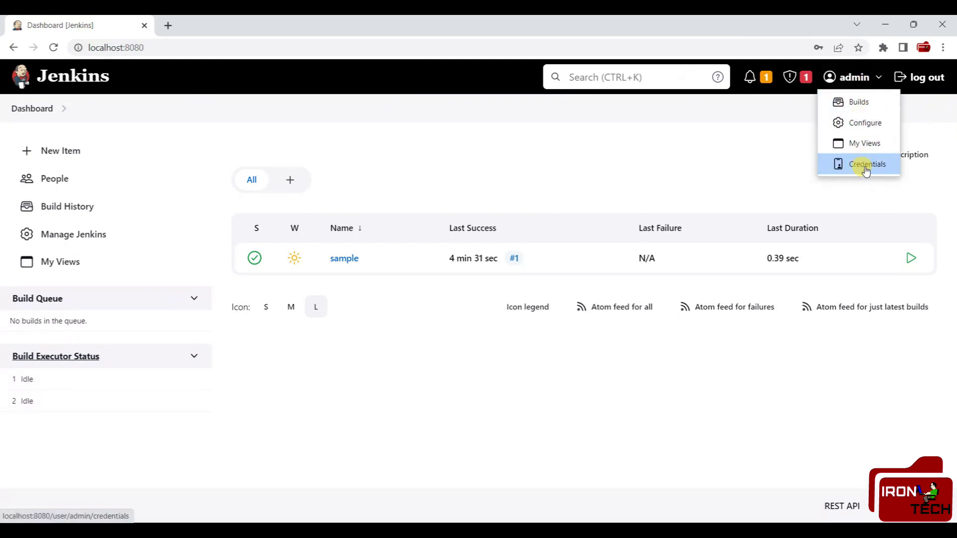
{"action": "left_click", "coordinate": [768, 146]}
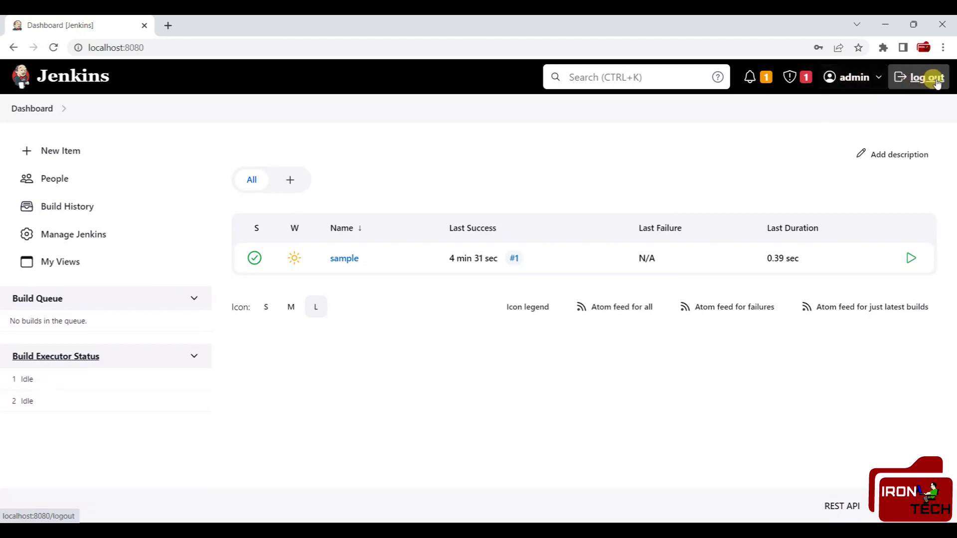
{"action": "left_click", "coordinate": [765, 80]}
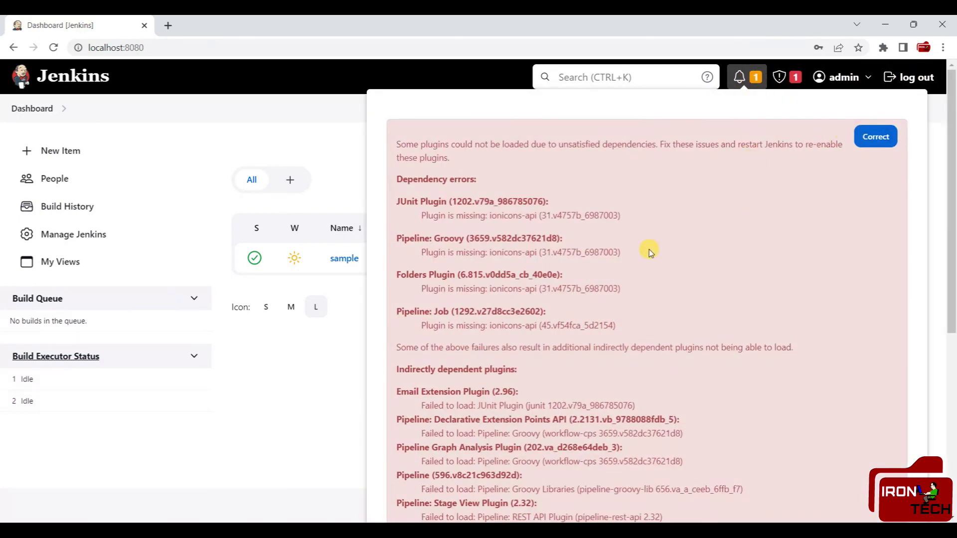
{"action": "scroll", "coordinate": [648, 259], "scroll_direction": "down", "scroll_amount": 5}
{"action": "scroll", "coordinate": [644, 267], "scroll_direction": "down", "scroll_amount": 1}
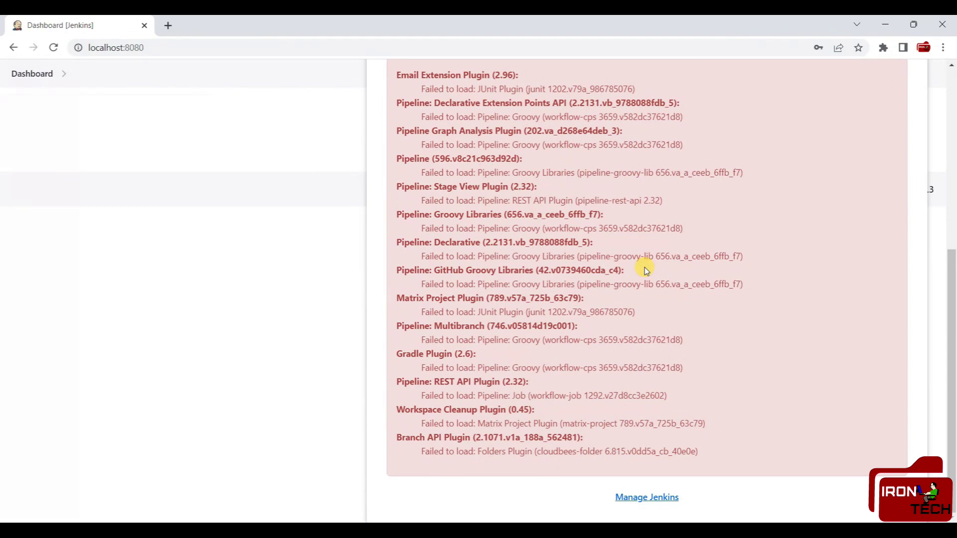
{"action": "scroll", "coordinate": [644, 267], "scroll_direction": "up", "scroll_amount": 6}
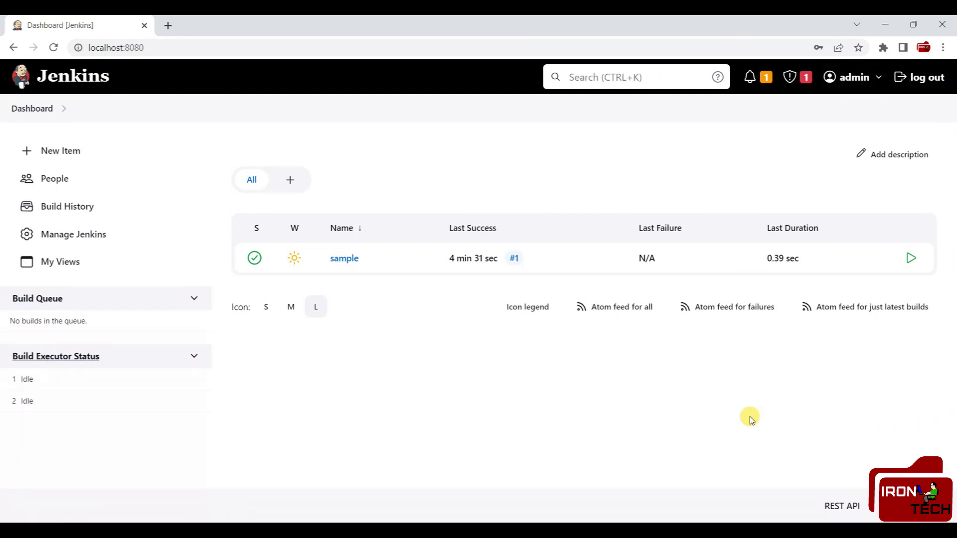
- Start a new job via New Item in the Dashboard sidebar
{"action": "left_click", "coordinate": [74, 159]}
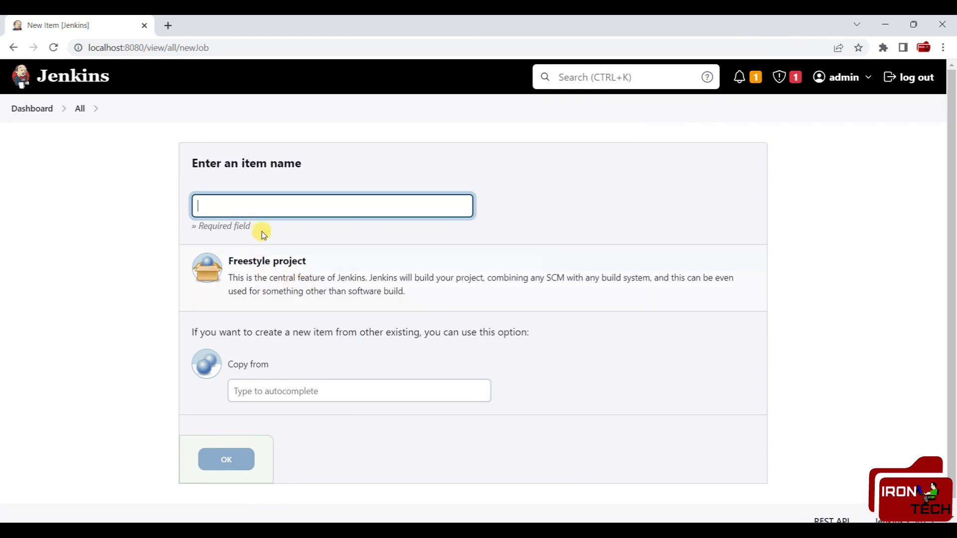
- Create a Freestyle project job named Sample_1
{"action": "left_click", "coordinate": [277, 262]}
{"action": "left_click", "coordinate": [244, 207]}
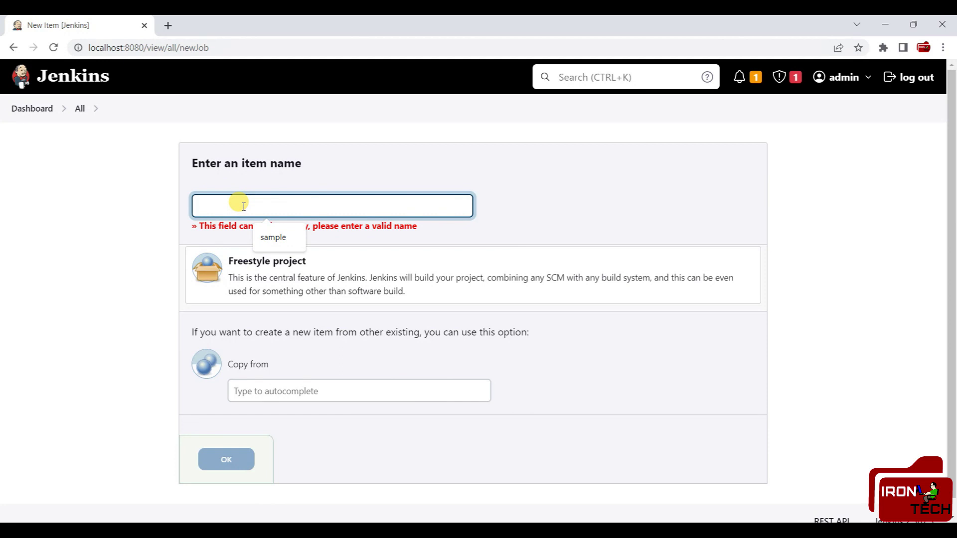
{"action": "type", "text": "Sample"}
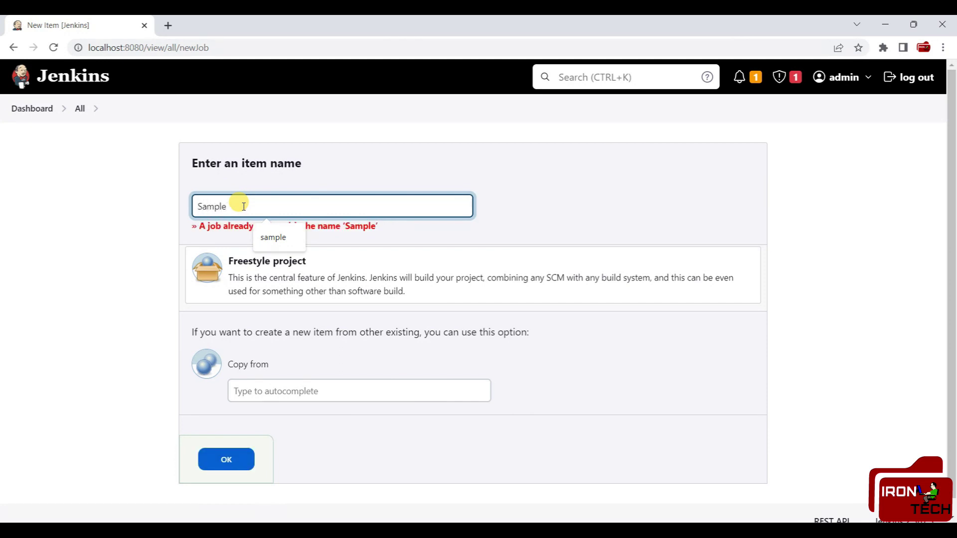
{"action": "type", "text": "_1"}
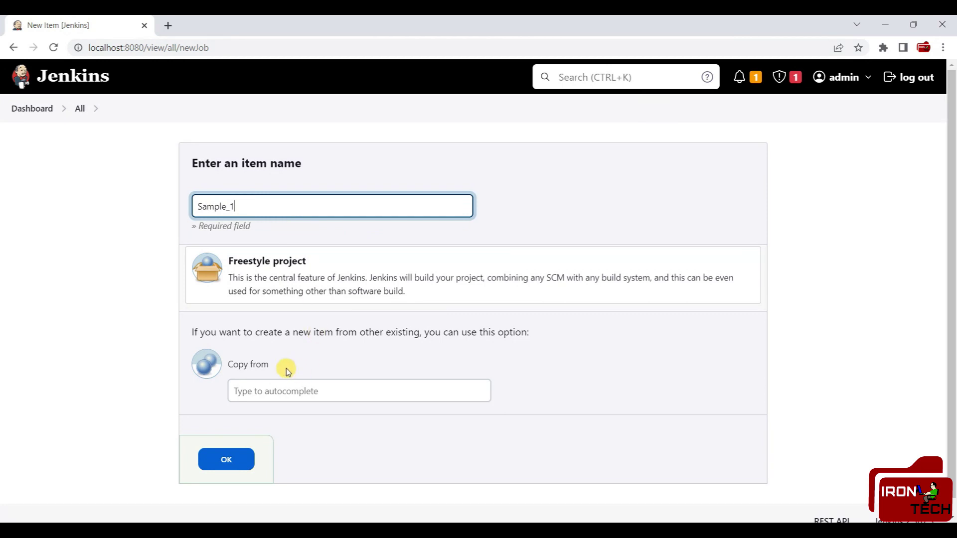
{"action": "left_click", "coordinate": [239, 273]}
{"action": "left_click", "coordinate": [235, 459]}
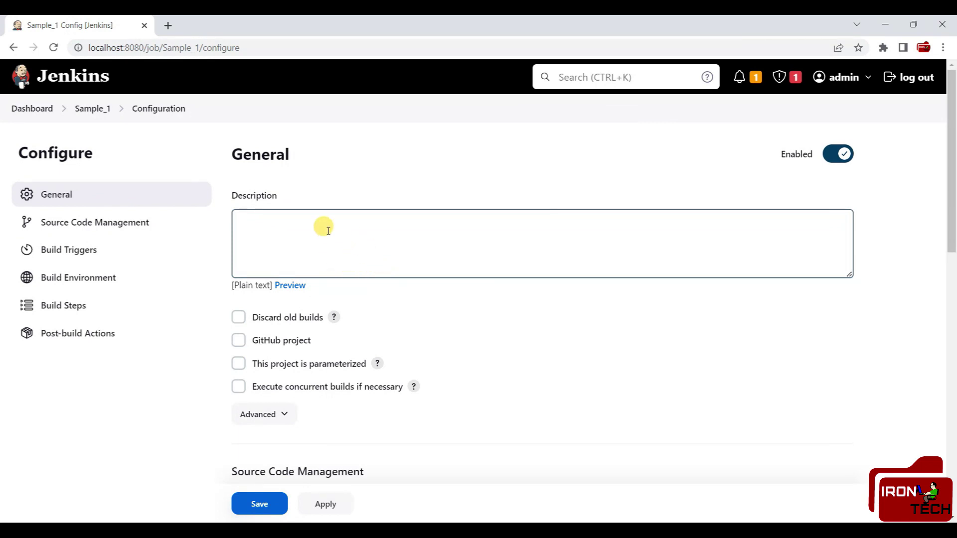
- Enter 'Hi hello' as the Sample_1 job description
{"action": "left_click", "coordinate": [271, 223]}
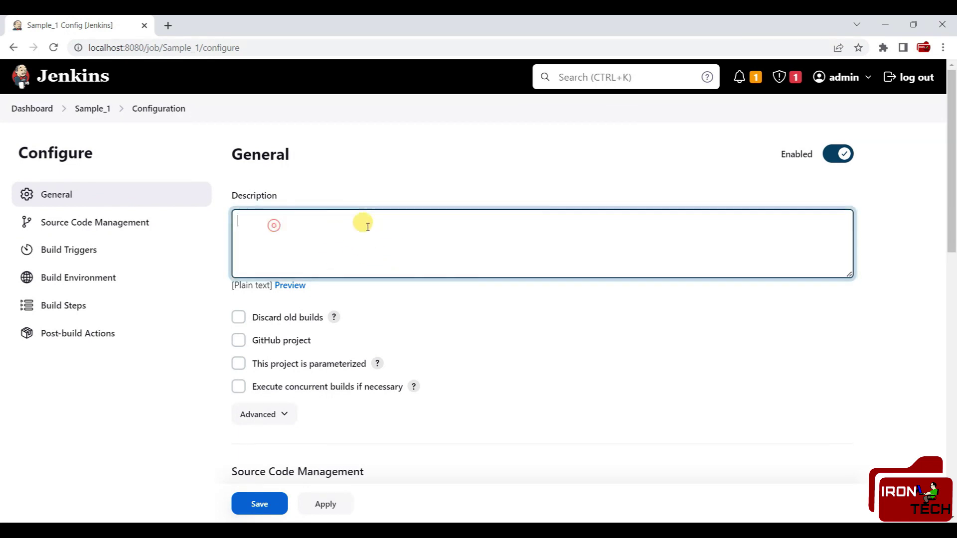
{"action": "type", "text": "Hi "}
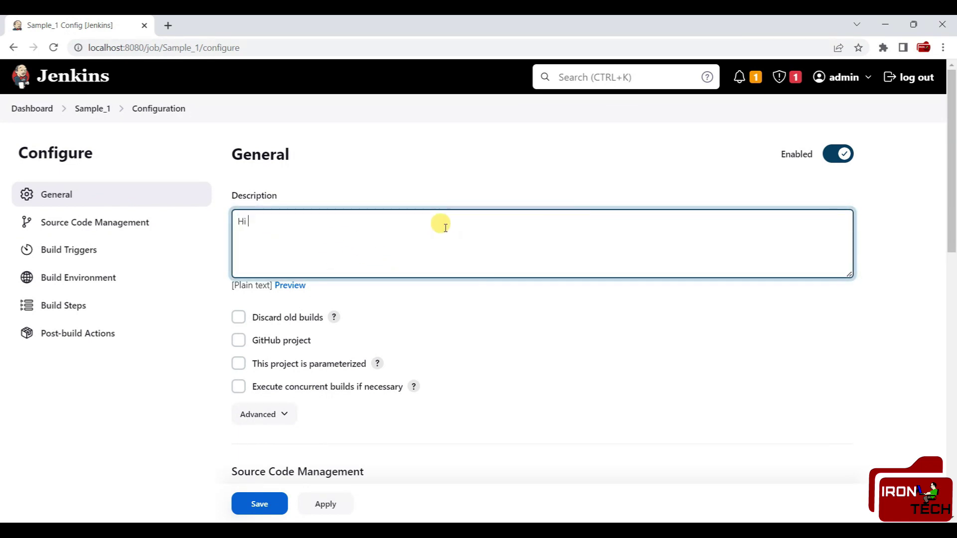
{"action": "type", "text": "hello"}
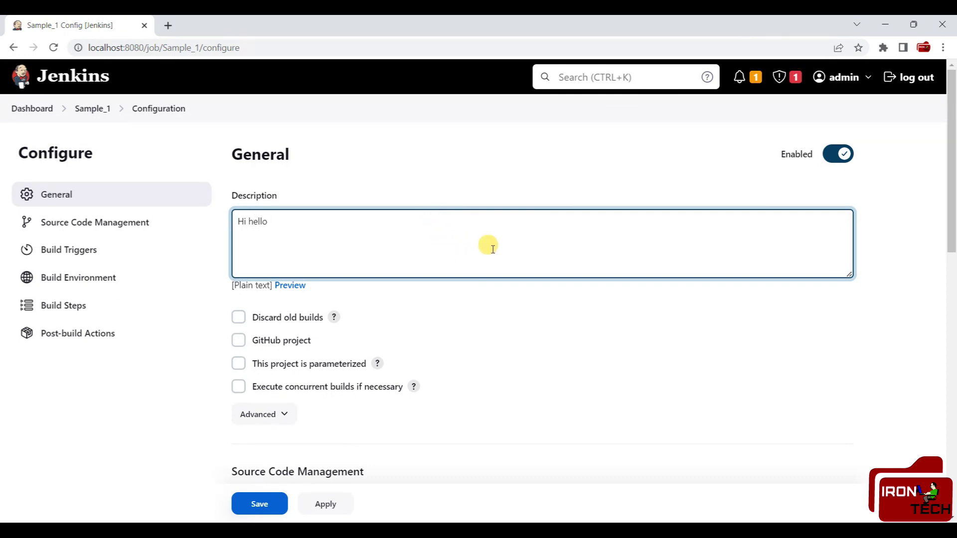
{"action": "left_click_drag", "start_coordinate": [233, 221], "coordinate": [311, 224]}
{"action": "scroll", "coordinate": [455, 259], "scroll_direction": "down", "scroll_amount": 3}
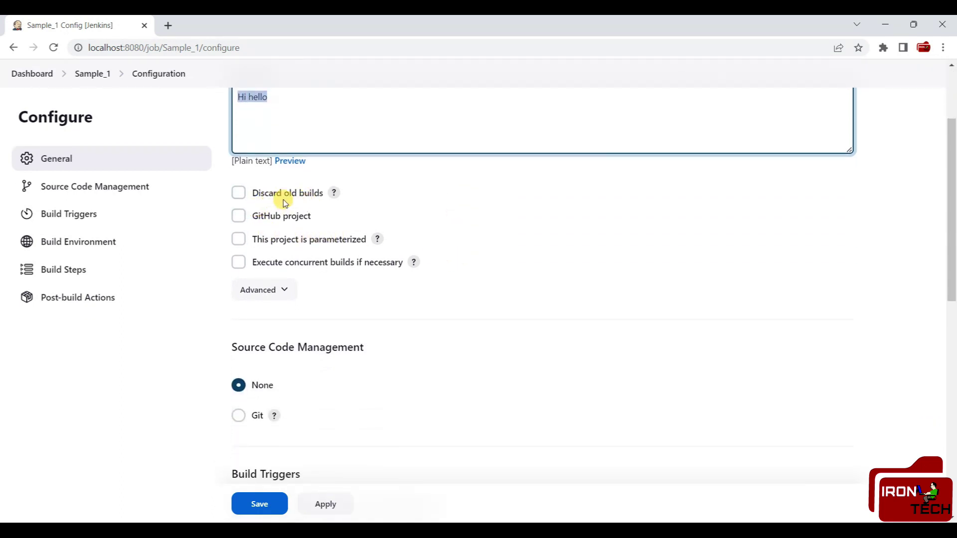
{"action": "left_click", "coordinate": [336, 122]}
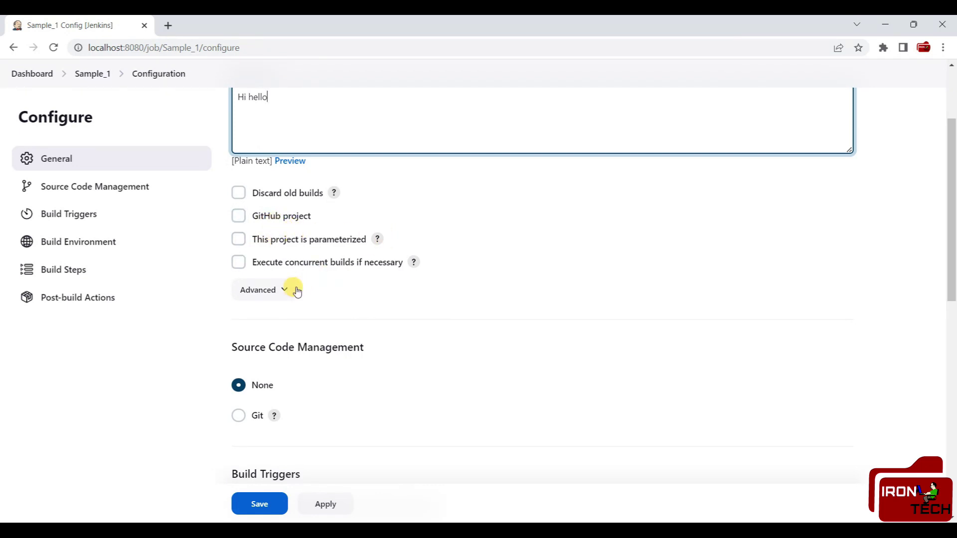
- Try Git for source code management, then revert to None and review the remaining sections
{"action": "scroll", "coordinate": [290, 331], "scroll_direction": "down", "scroll_amount": 2}
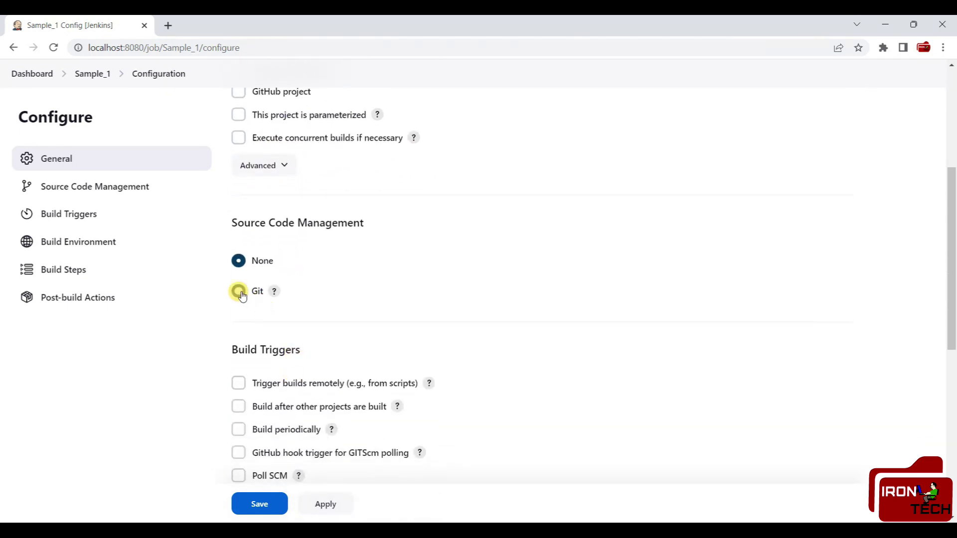
{"action": "left_click", "coordinate": [239, 292]}
{"action": "left_click", "coordinate": [310, 379]}
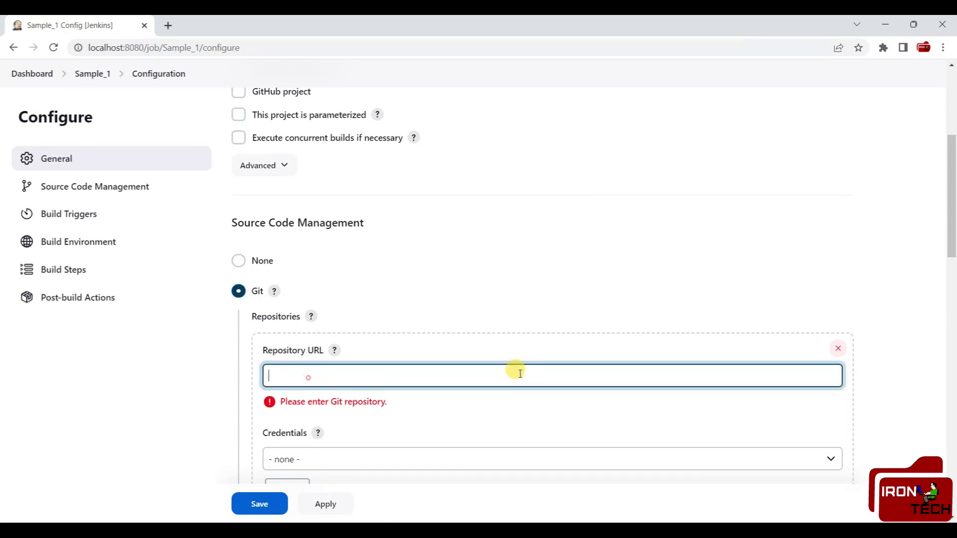
{"action": "left_click", "coordinate": [238, 262]}
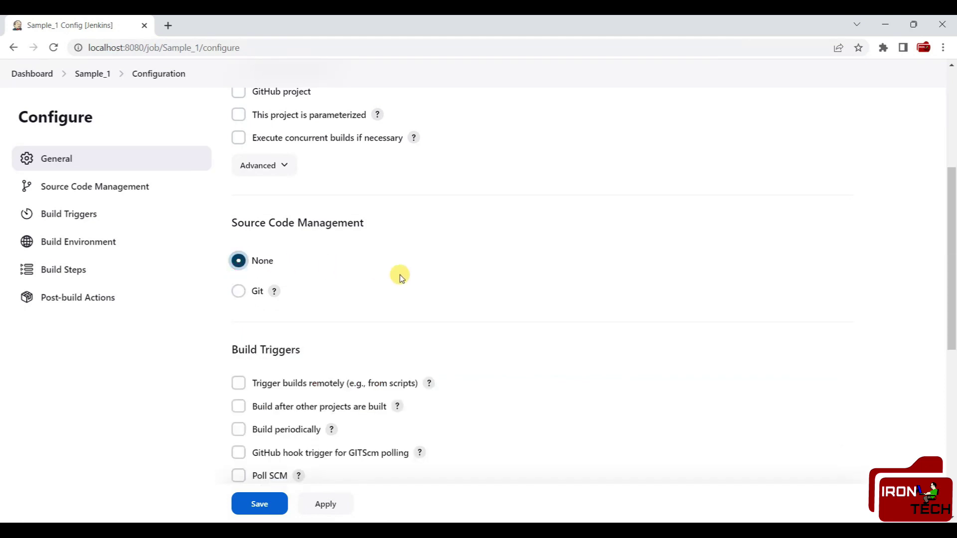
{"action": "scroll", "coordinate": [399, 275], "scroll_direction": "down", "scroll_amount": 4}
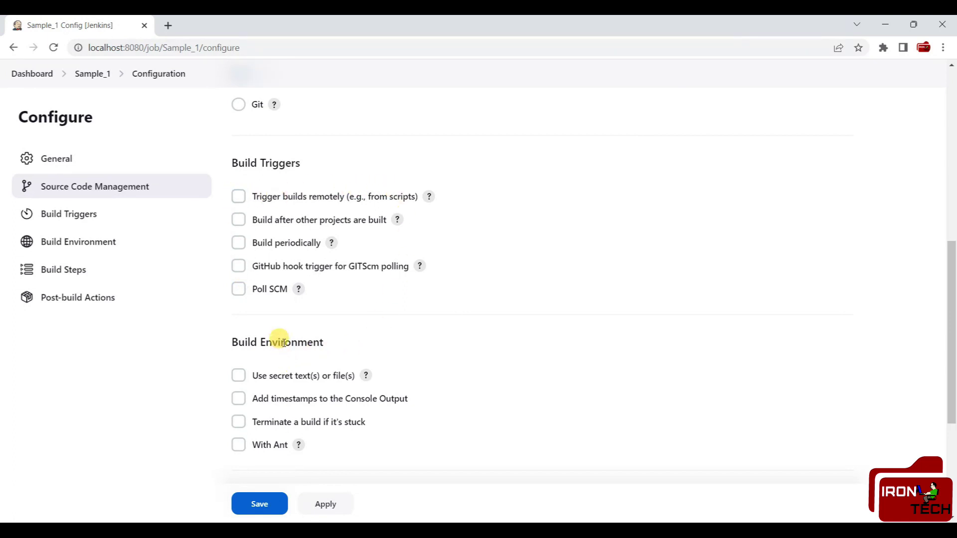
{"action": "scroll", "coordinate": [299, 330], "scroll_direction": "down", "scroll_amount": 5}
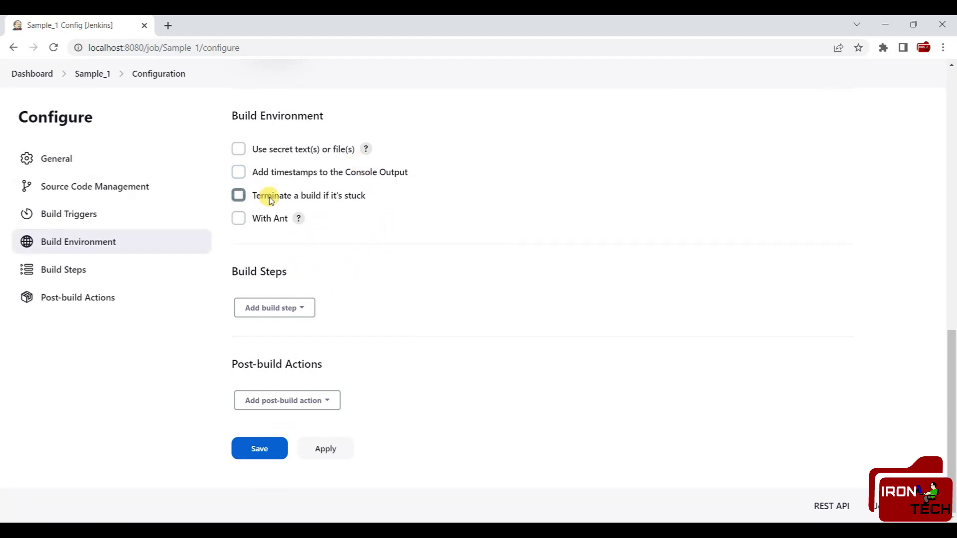
{"action": "scroll", "coordinate": [269, 198], "scroll_direction": "up", "scroll_amount": 6}
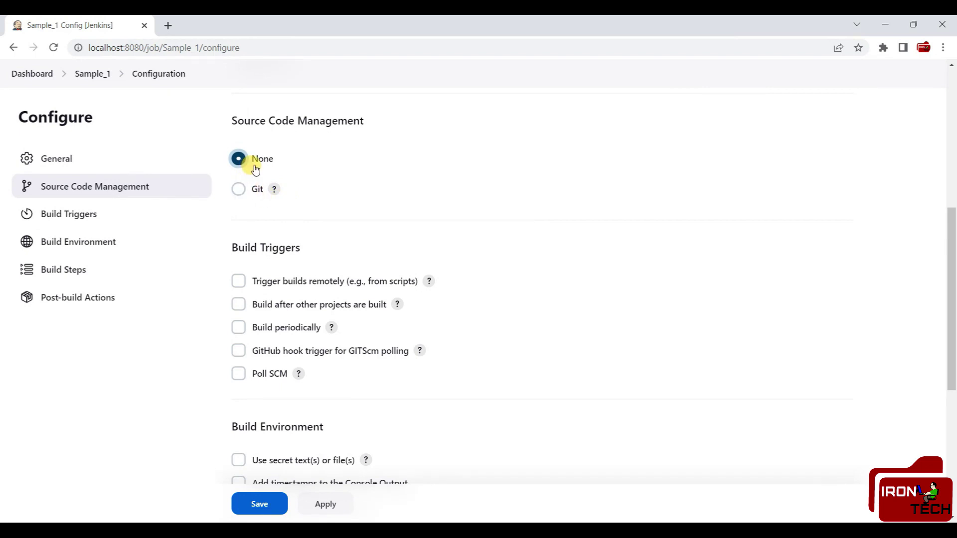
- Discard the unsaved edits, reopen Sample_1's configuration, then apply and save it
{"action": "left_click", "coordinate": [94, 74]}
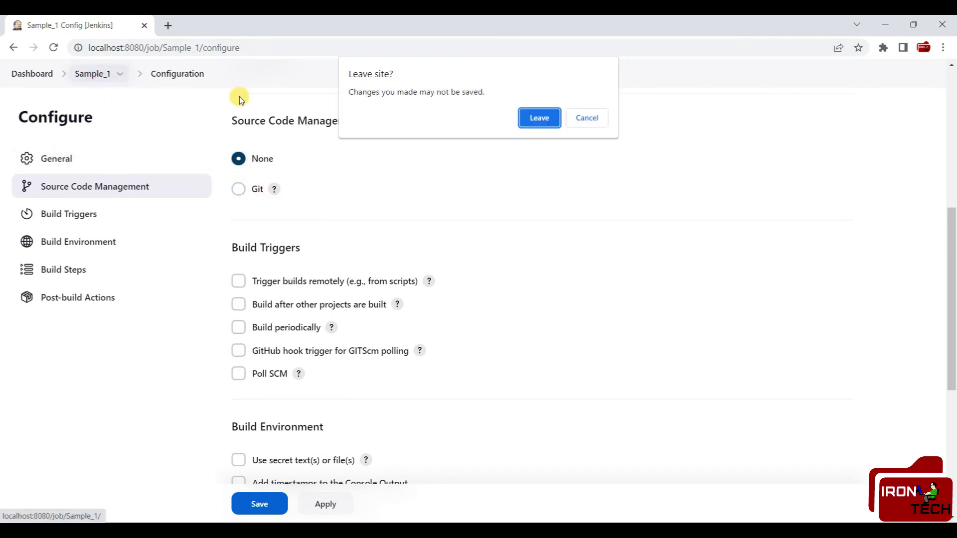
{"action": "left_click", "coordinate": [540, 117]}
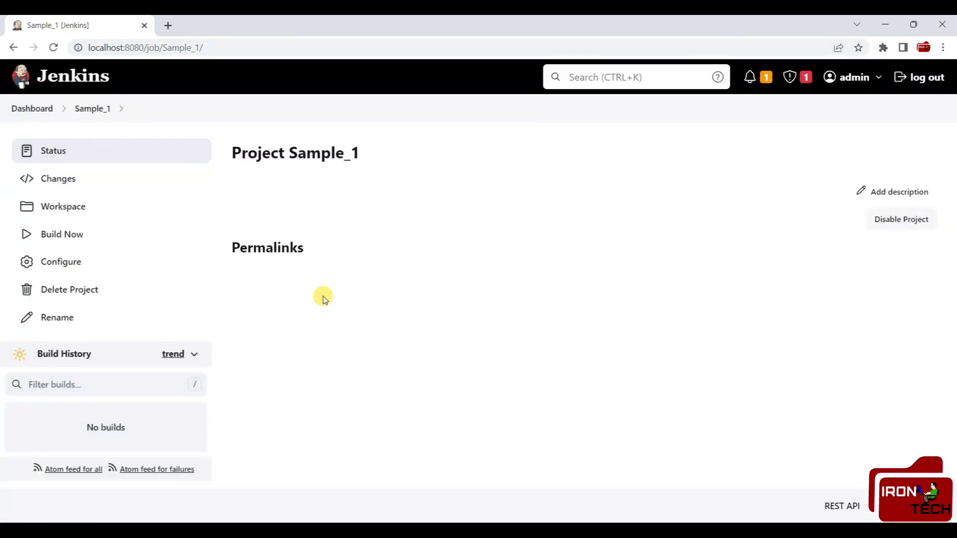
{"action": "left_click", "coordinate": [78, 272]}
{"action": "scroll", "coordinate": [279, 175], "scroll_direction": "down", "scroll_amount": 1}
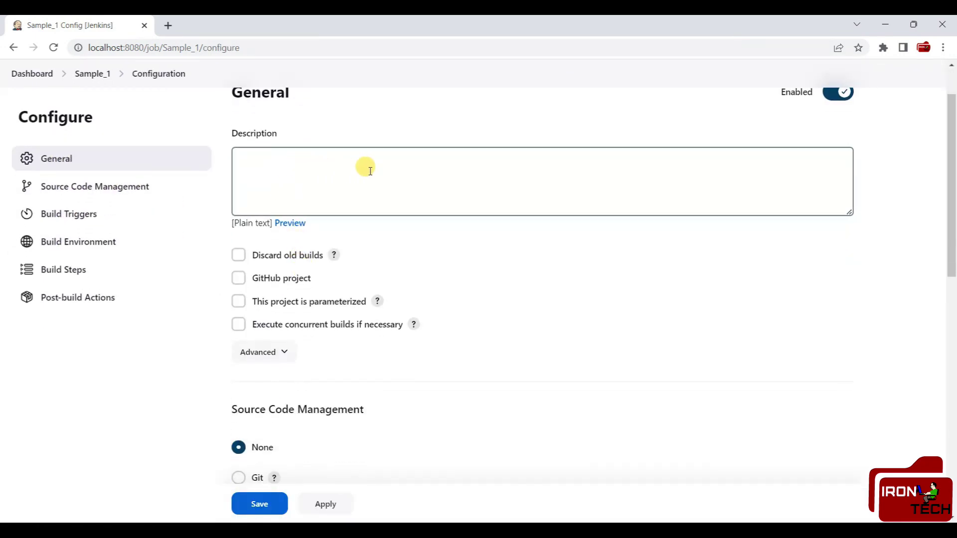
{"action": "scroll", "coordinate": [343, 329], "scroll_direction": "down", "scroll_amount": 4}
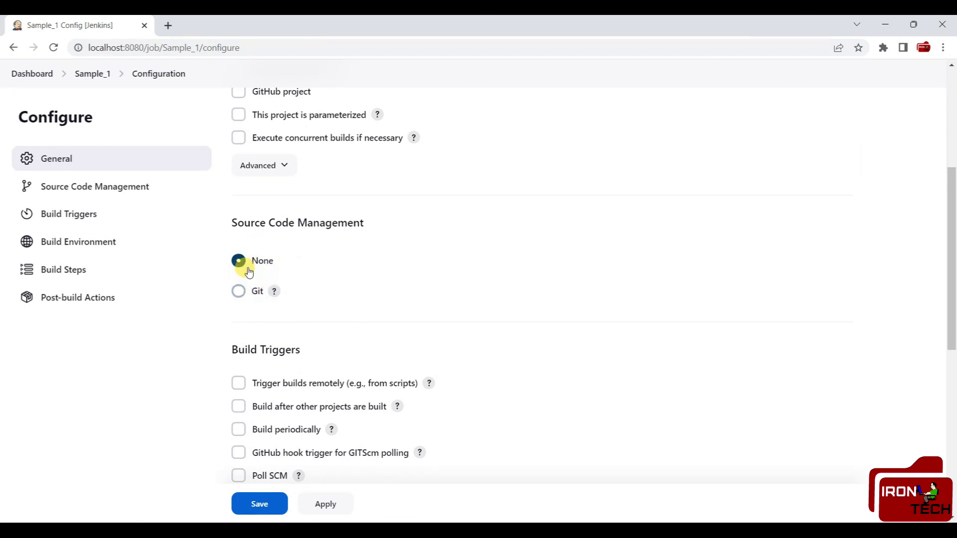
{"action": "scroll", "coordinate": [299, 277], "scroll_direction": "down", "scroll_amount": 4}
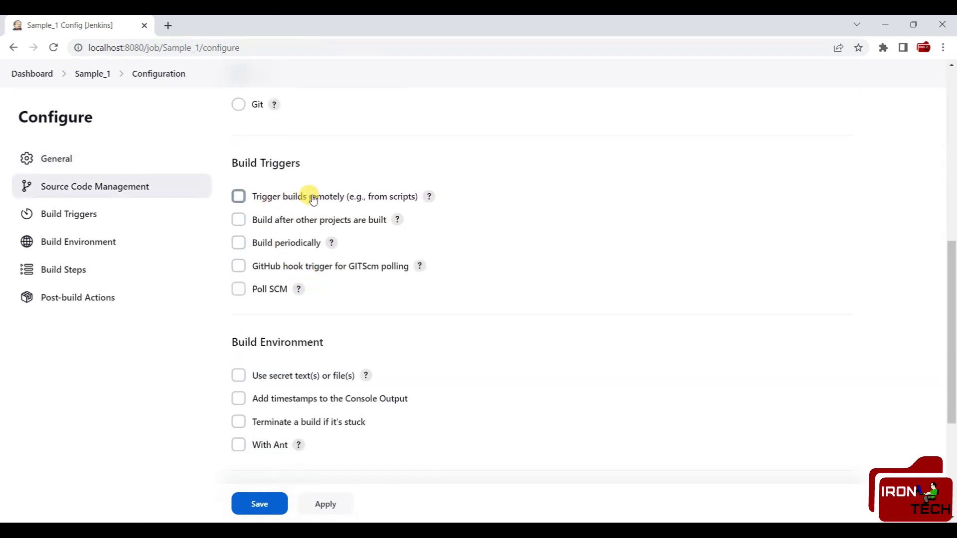
{"action": "left_click", "coordinate": [324, 504]}
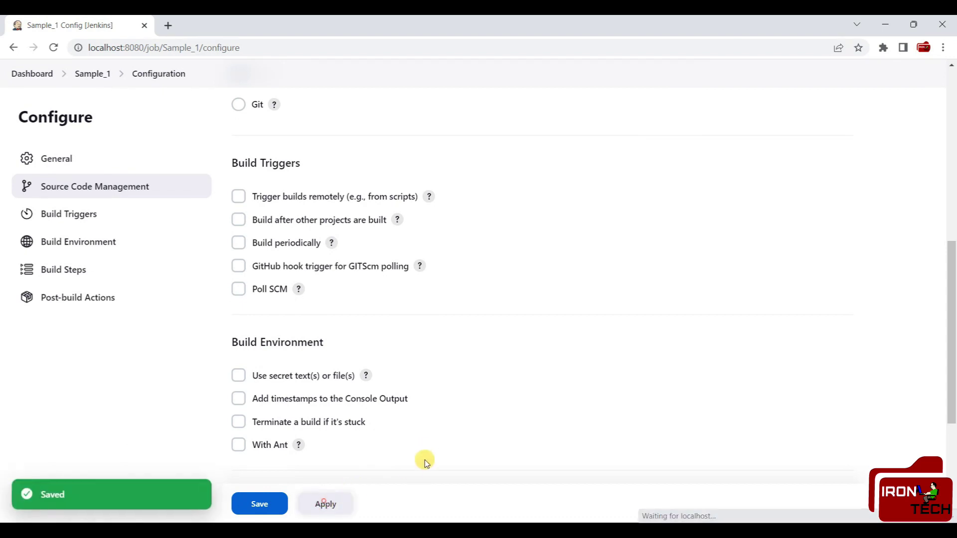
{"action": "left_click", "coordinate": [260, 510]}
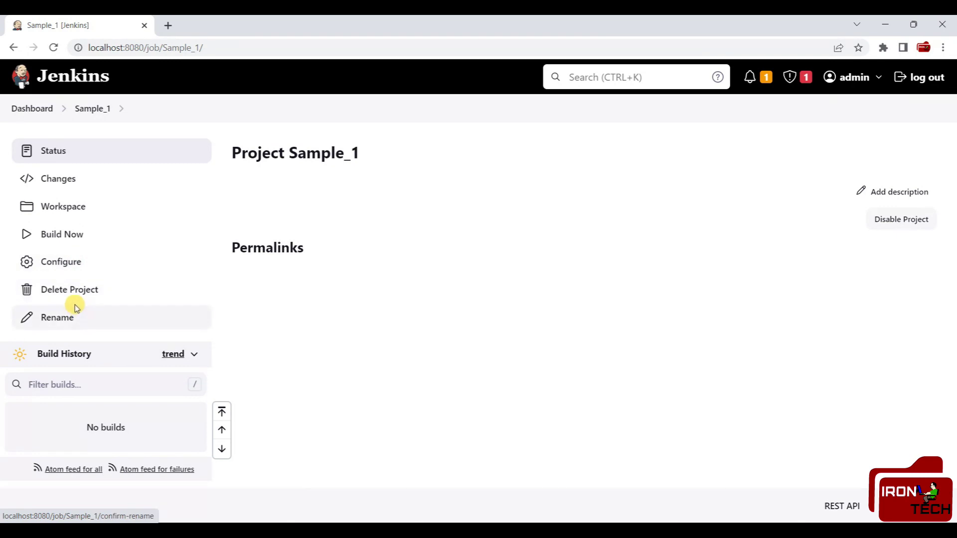
- Run build #1 of Sample_1 and check its console output ends with 'Finished: SUCCESS'
{"action": "left_click", "coordinate": [59, 235]}
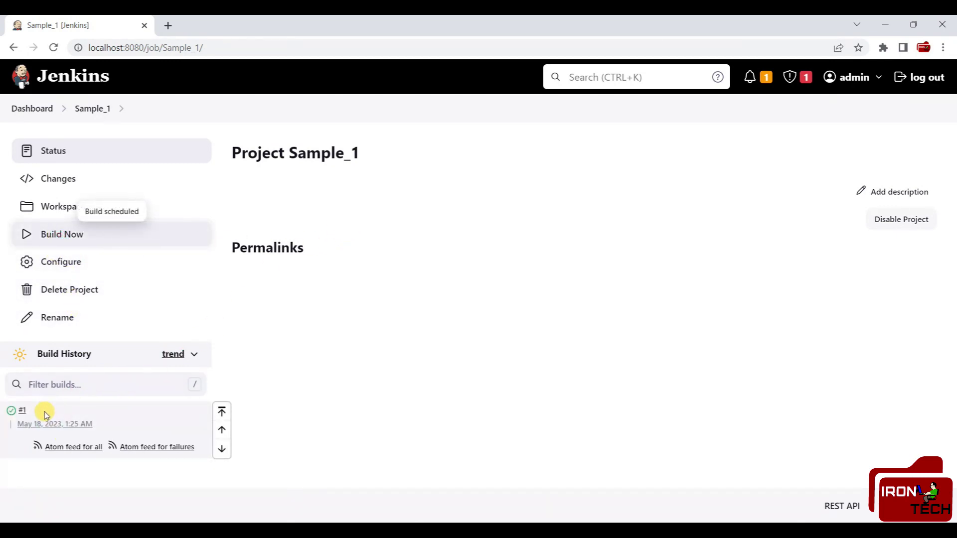
{"action": "left_click", "coordinate": [12, 412]}
{"action": "left_click_drag", "start_coordinate": [326, 245], "coordinate": [240, 247]}
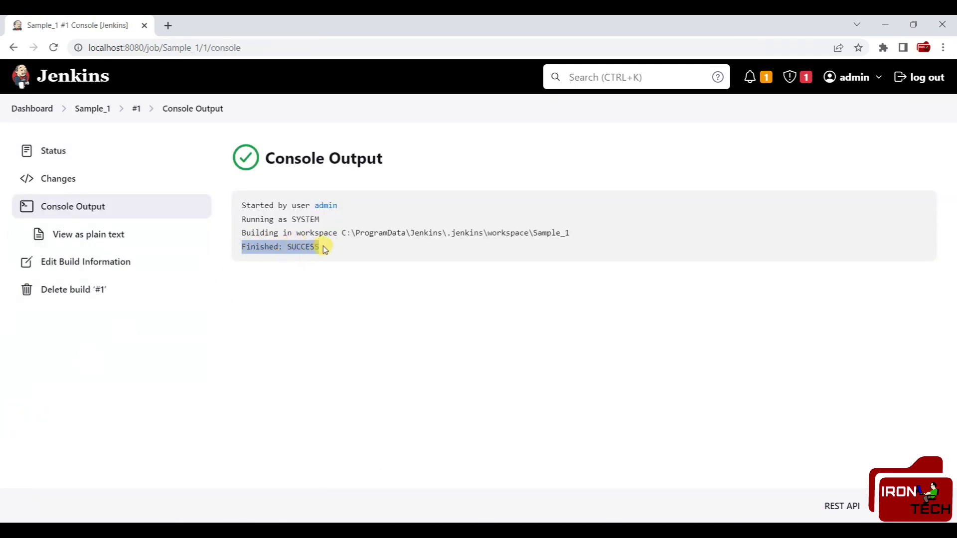